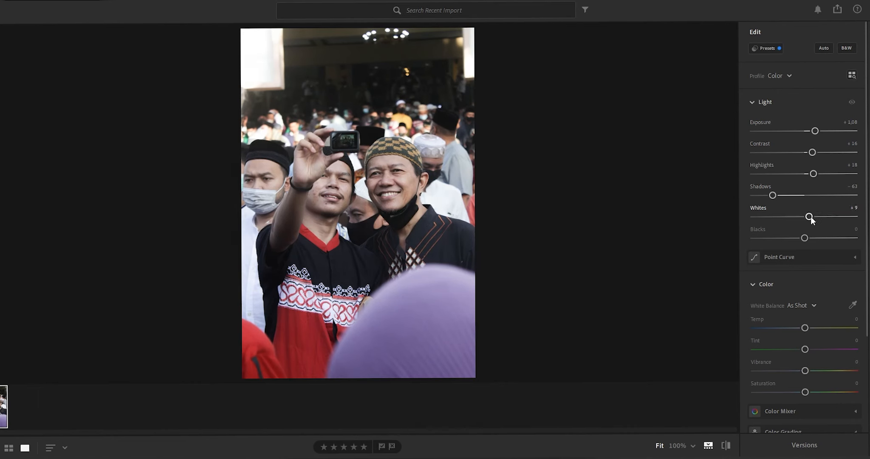
# Set Whites to +11 and Blacks to -6 for the selfie photo, and open the point curve
pyautogui.moveTo(804, 236)
pyautogui.mouseDown()
pyautogui.moveTo(815, 237)
pyautogui.moveTo(793, 237)
pyautogui.moveTo(837, 238)
pyautogui.moveTo(802, 242)
pyautogui.mouseUp()
pyautogui.click(813, 258)
pyautogui.click(708, 295)
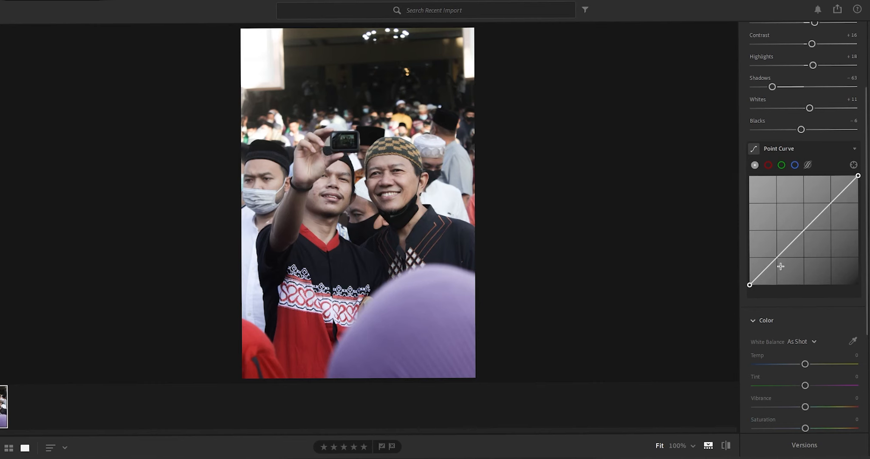
# Shape a gentle S-curve with shadow, midtone and highlight points, placing the shadow point at about 16.5 / 13.7, and set Shadows to -21
pyautogui.click(778, 260)
pyautogui.click(805, 229)
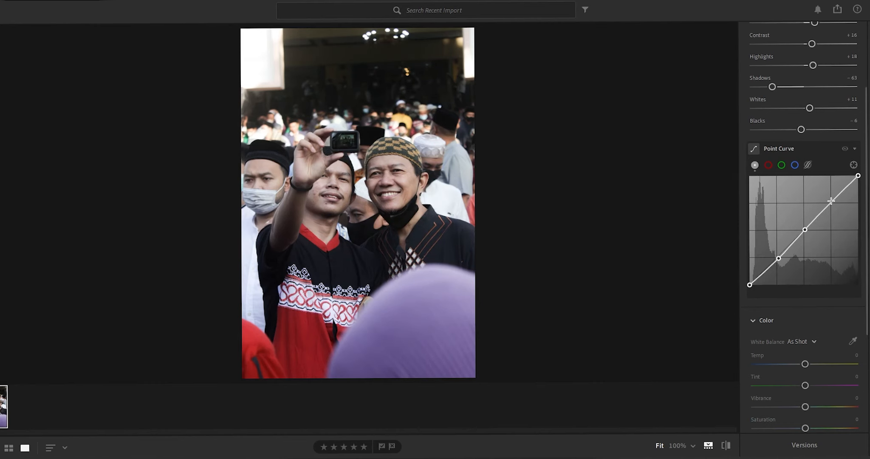
pyautogui.moveTo(779, 256); pyautogui.dragTo(768, 270)
pyautogui.moveTo(806, 231); pyautogui.dragTo(804, 231)
pyautogui.moveTo(831, 201); pyautogui.dragTo(830, 200)
pyautogui.moveTo(773, 265); pyautogui.dragTo(767, 269)
pyautogui.hotkey('ctrl', 'z')
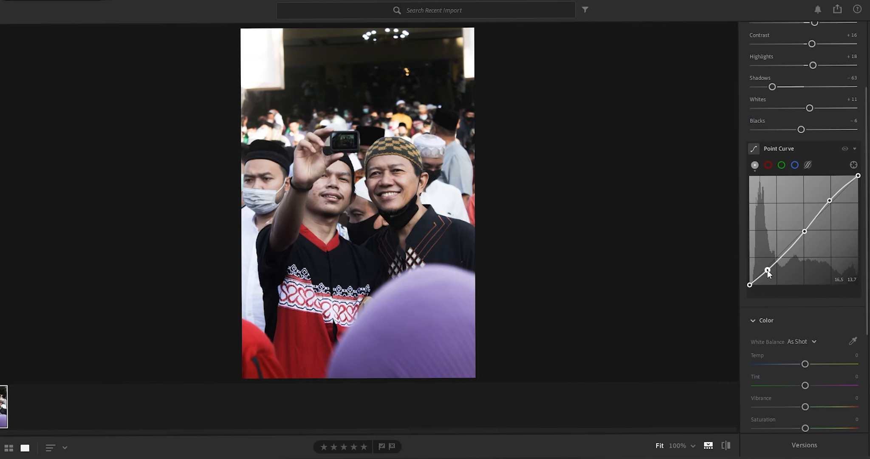
pyautogui.moveTo(772, 87); pyautogui.dragTo(797, 88)
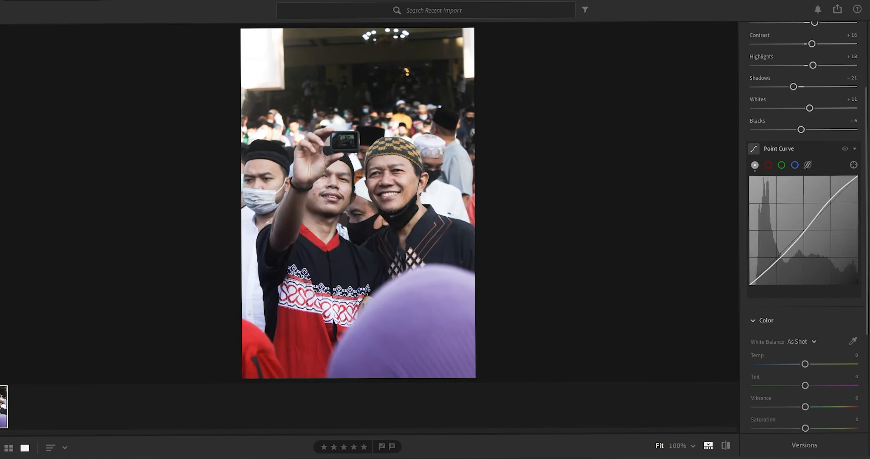
# Sample the white shirt behind the smiling man as the neutral white balance reference and dismiss the tip
pyautogui.moveTo(867, 272); pyautogui.dragTo(867, 369)
pyautogui.click(853, 180)
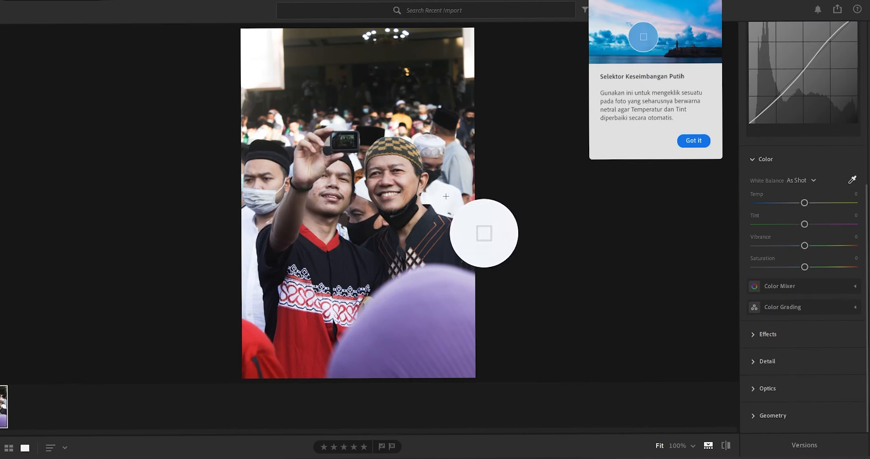
pyautogui.click(445, 197)
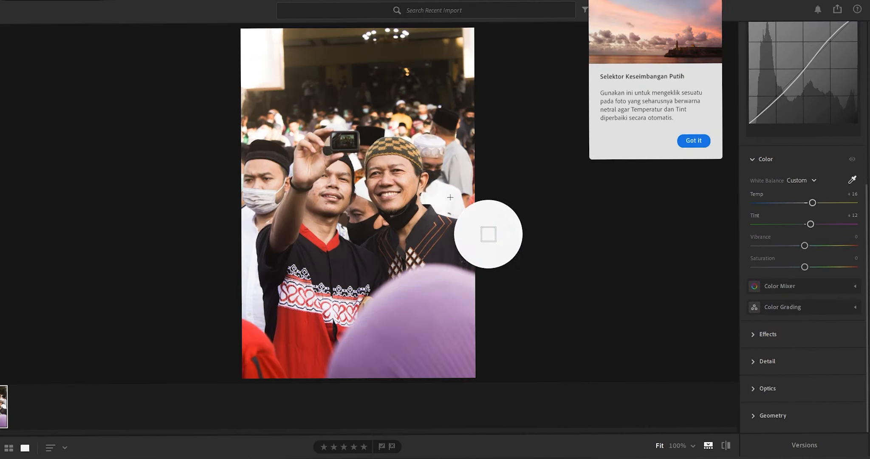
pyautogui.click(694, 141)
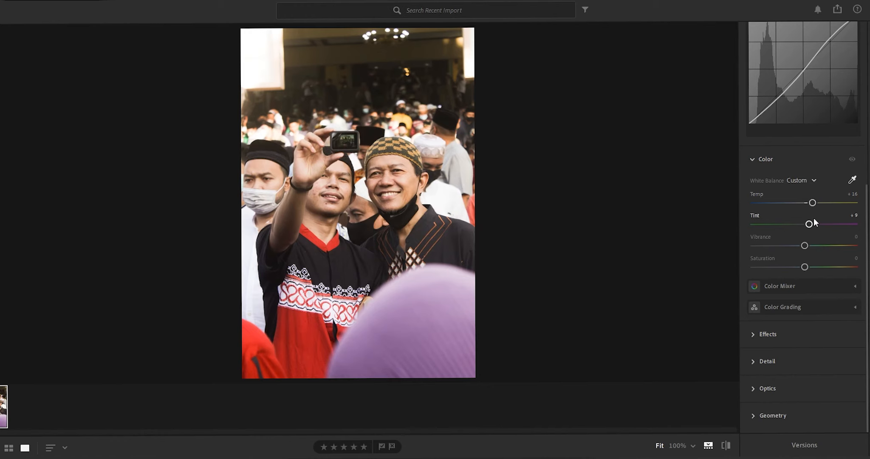
# Set Tint to +7, Vibrance to +6 and overall Saturation to -4
pyautogui.moveTo(809, 223); pyautogui.dragTo(808, 226)
pyautogui.moveTo(806, 245)
pyautogui.mouseDown()
pyautogui.moveTo(824, 244)
pyautogui.moveTo(794, 248)
pyautogui.moveTo(810, 249)
pyautogui.mouseUp()
pyautogui.moveTo(805, 267)
pyautogui.mouseDown()
pyautogui.moveTo(789, 266)
pyautogui.moveTo(802, 266)
pyautogui.mouseUp()
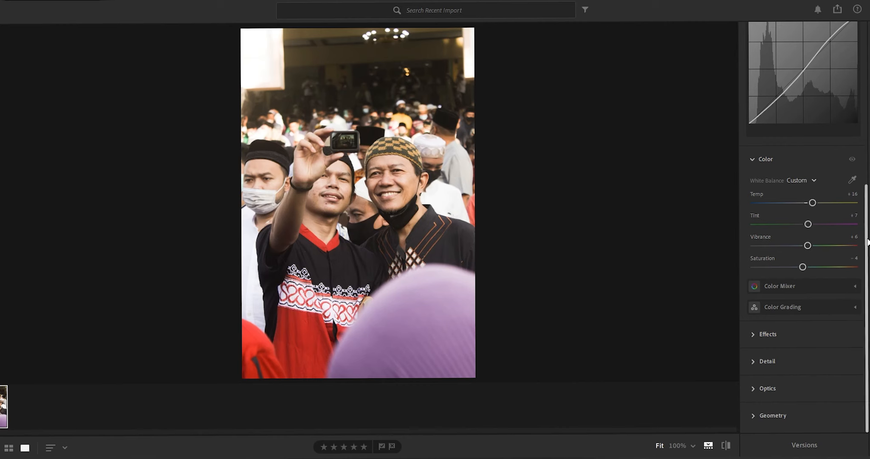
# Fine-tune the red and orange color ranges in the Color Mixer
pyautogui.click(855, 286)
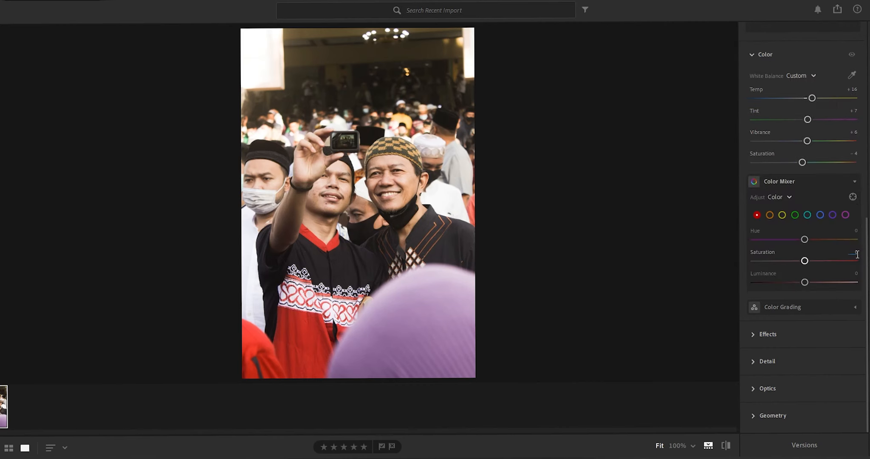
pyautogui.moveTo(808, 239); pyautogui.dragTo(814, 260)
pyautogui.click(770, 215)
pyautogui.moveTo(804, 282); pyautogui.dragTo(806, 264)
pyautogui.doubleClick(802, 282)
# Desaturate the yellow, green, aqua, blue, purple and magenta ranges in the Color Mixer, setting the magenta saturation to -100
pyautogui.click(782, 215)
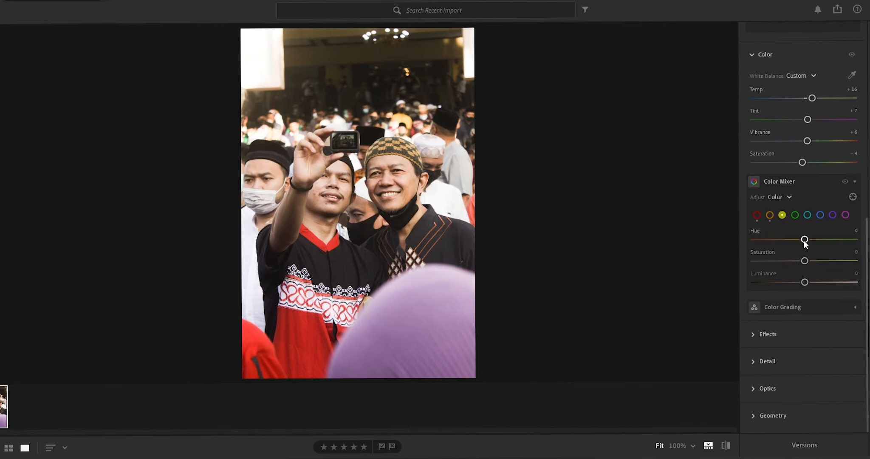
pyautogui.moveTo(801, 260); pyautogui.dragTo(707, 263)
pyautogui.click(794, 215)
pyautogui.click(807, 215)
pyautogui.click(820, 215)
pyautogui.click(832, 214)
pyautogui.click(845, 215)
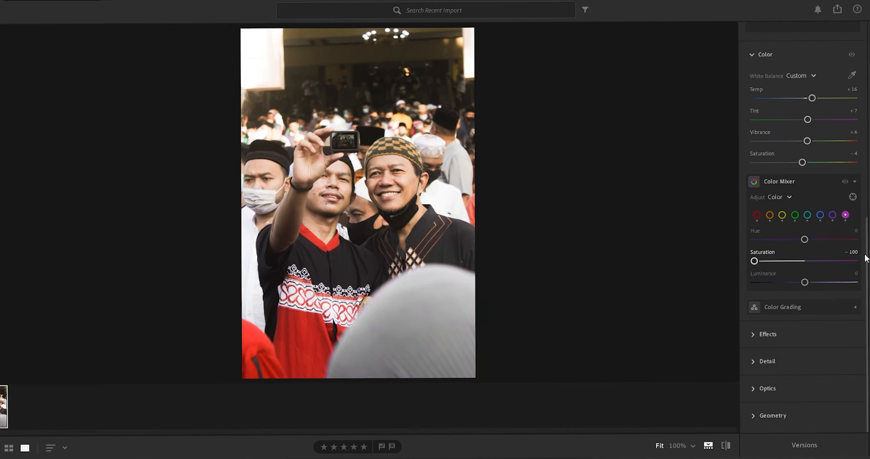
# Tint the midtones and shadows toward a warm orange in Color Grading
pyautogui.click(845, 304)
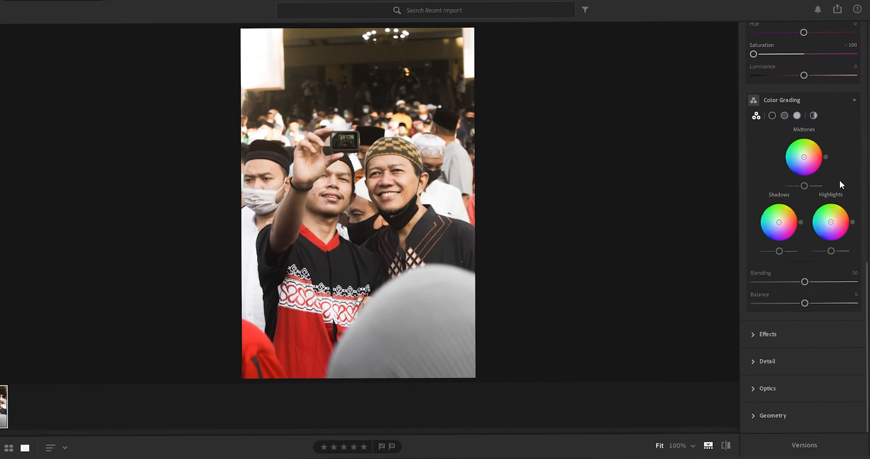
pyautogui.moveTo(804, 157)
pyautogui.mouseDown()
pyautogui.moveTo(795, 167)
pyautogui.moveTo(808, 147)
pyautogui.moveTo(806, 155)
pyautogui.mouseUp()
pyautogui.moveTo(779, 222); pyautogui.dragTo(782, 220)
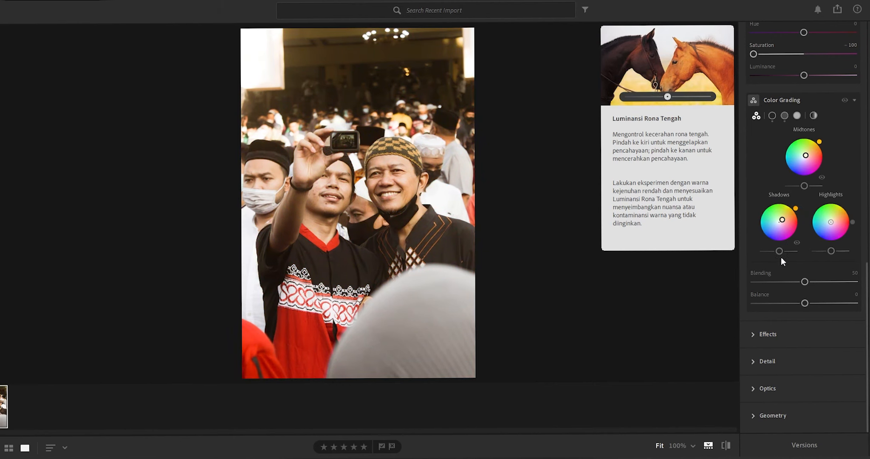
pyautogui.moveTo(780, 251)
pyautogui.mouseDown()
pyautogui.moveTo(747, 249)
pyautogui.moveTo(802, 247)
pyautogui.moveTo(783, 250)
pyautogui.mouseUp()
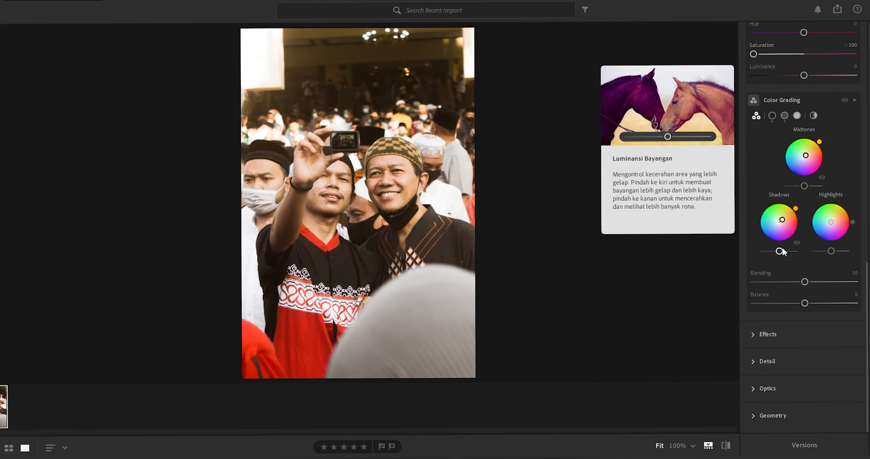
pyautogui.moveTo(782, 219); pyautogui.dragTo(783, 220)
pyautogui.click(782, 220)
# Tint the highlights a subtle orange and refine the shadows' warm tint on the individual grading wheels
pyautogui.moveTo(835, 207); pyautogui.dragTo(853, 209)
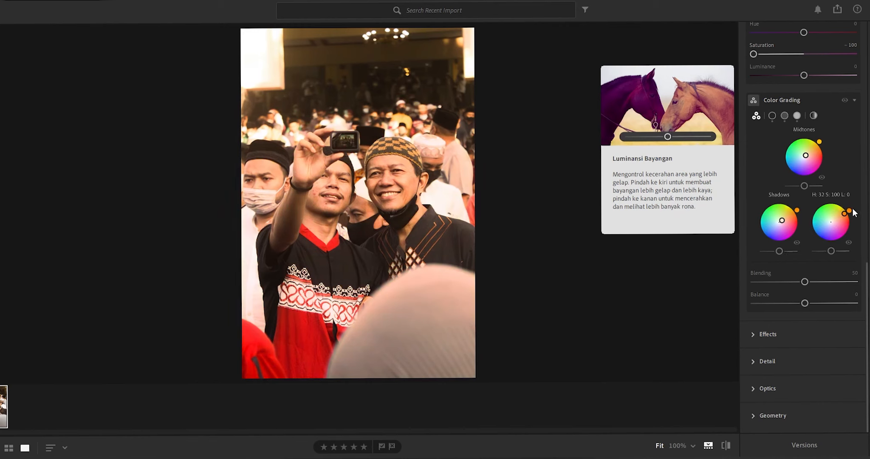
pyautogui.click(772, 116)
pyautogui.click(796, 116)
pyautogui.moveTo(836, 157); pyautogui.dragTo(806, 175)
pyautogui.click(784, 116)
pyautogui.click(772, 116)
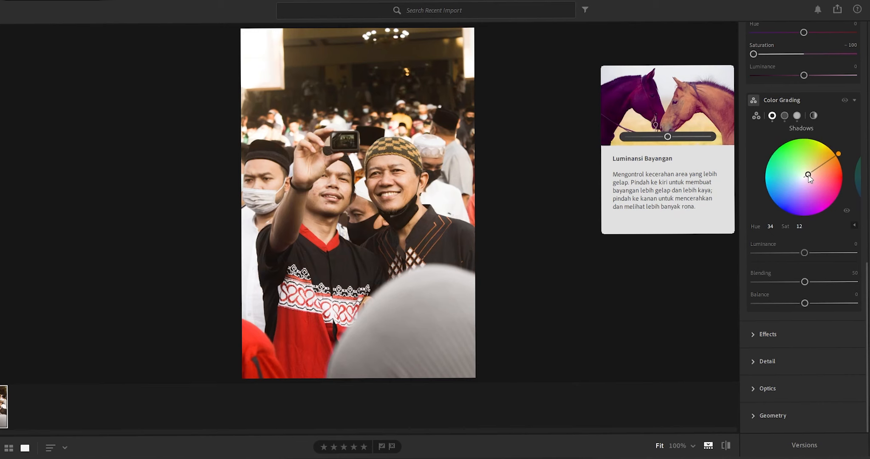
# Try out the Blending and Balance amounts in Color Grading and reset them to their defaults
pyautogui.click(812, 115)
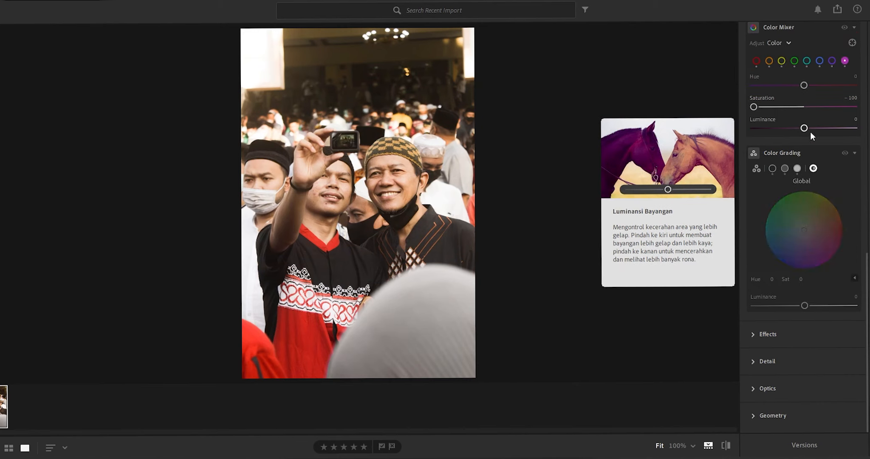
pyautogui.click(757, 168)
pyautogui.moveTo(805, 282); pyautogui.dragTo(823, 304)
pyautogui.doubleClick(822, 304)
# Set Clarity to +8 and Vignette to -15 in the Effects settings, keeping Grain at 0
pyautogui.click(792, 334)
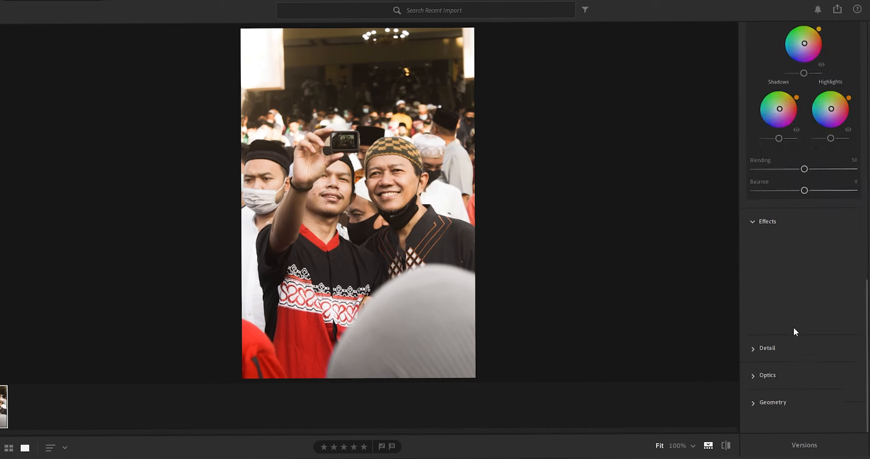
pyautogui.moveTo(805, 272); pyautogui.dragTo(797, 315)
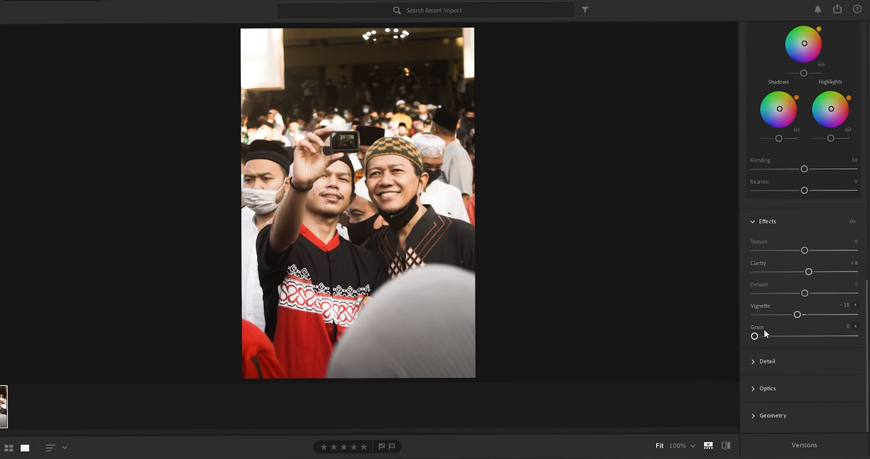
pyautogui.moveTo(801, 336); pyautogui.dragTo(720, 338)
# Set Sharpening to 50 and Noise Reduction to 64 in the Detail settings, judging the smiling man's face at 100%
pyautogui.click(820, 359)
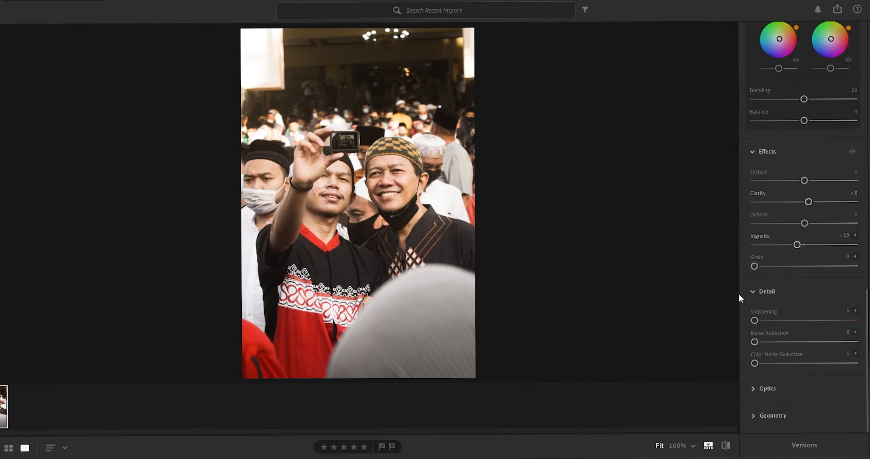
pyautogui.doubleClick(382, 204)
pyautogui.click(106, 142)
pyautogui.doubleClick(29, 110)
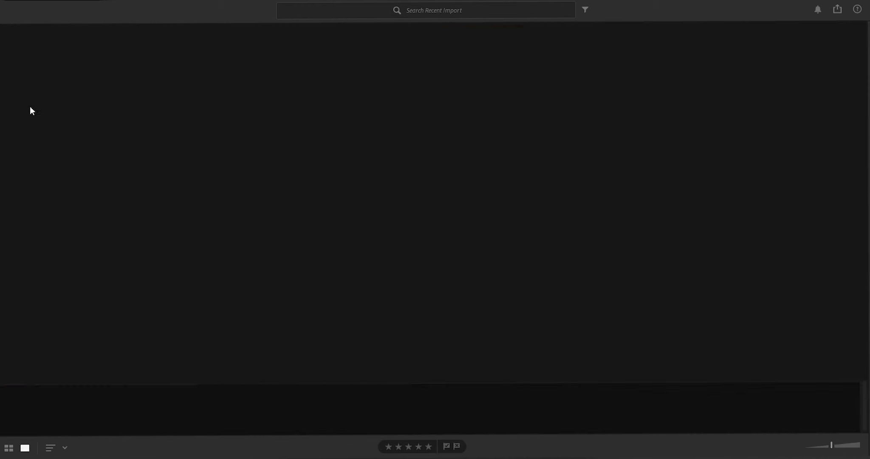
pyautogui.click(454, 224)
pyautogui.moveTo(462, 106); pyautogui.dragTo(446, 247)
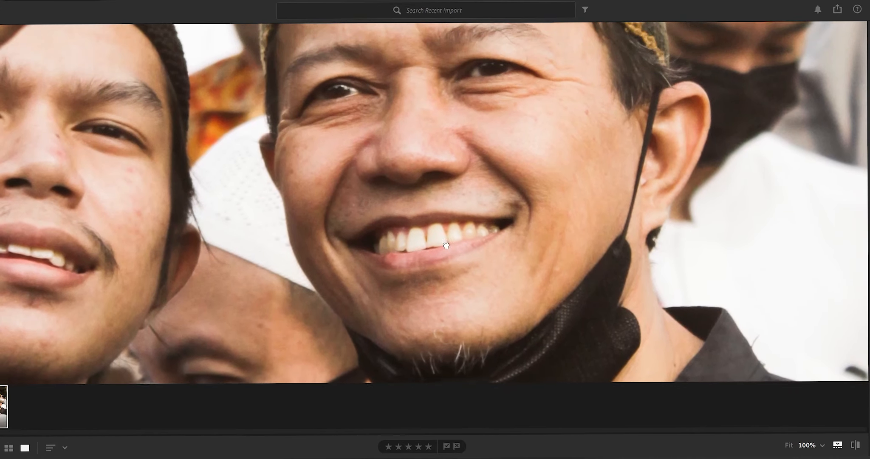
pyautogui.moveTo(816, 114); pyautogui.dragTo(808, 141)
pyautogui.press('e')
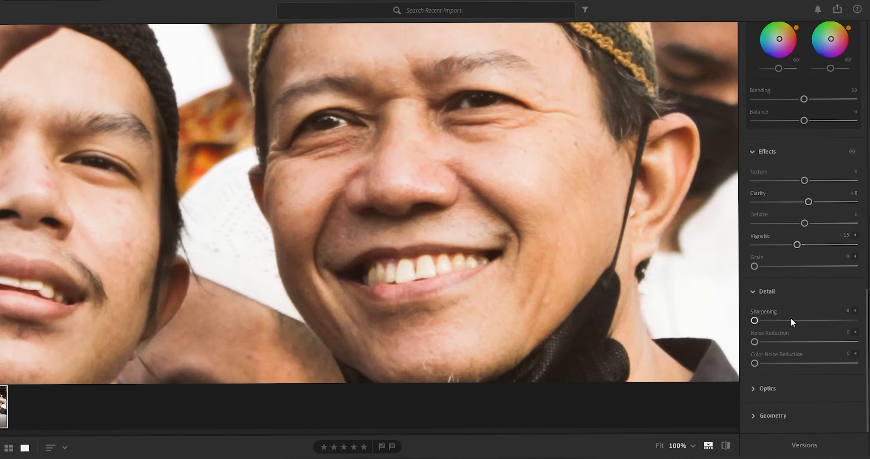
pyautogui.moveTo(811, 320); pyautogui.dragTo(819, 343)
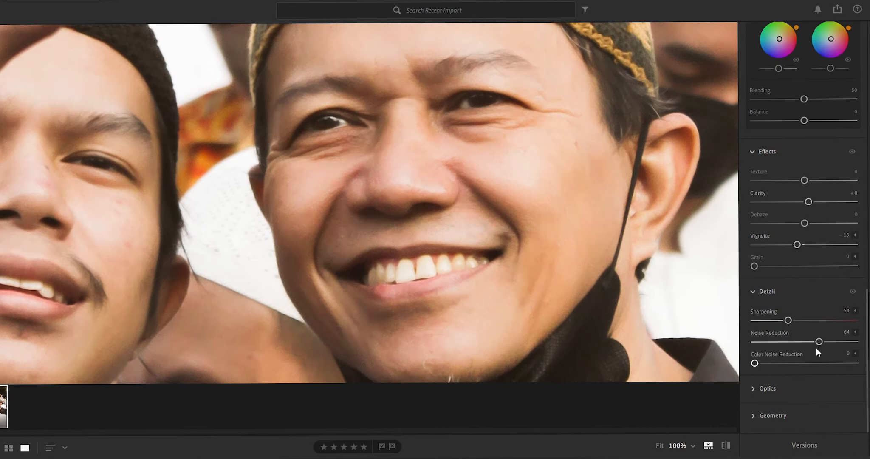
pyautogui.click(755, 342)
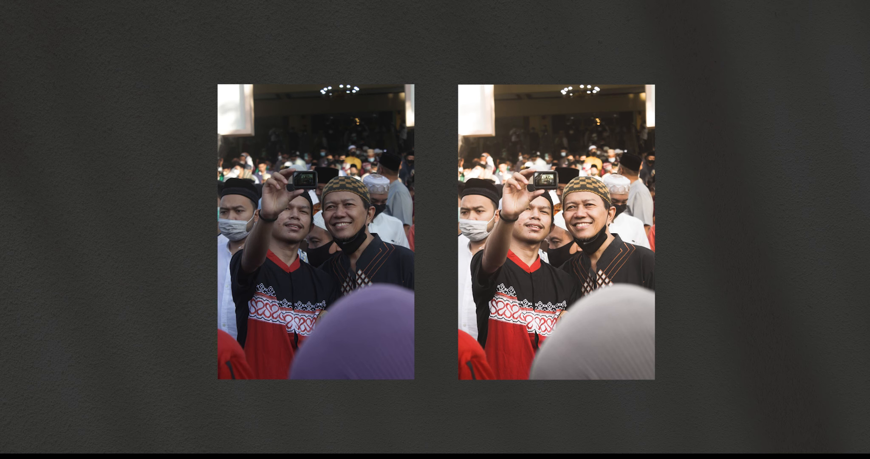